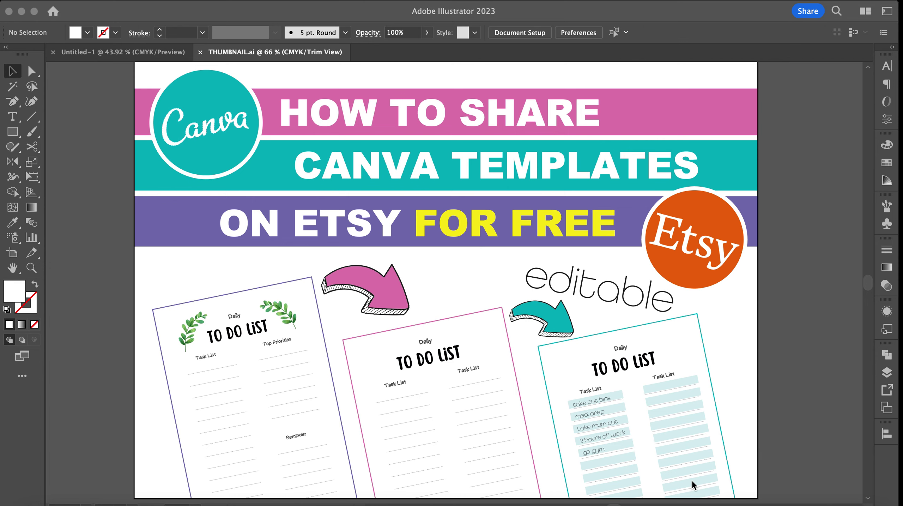
# Step: Bring Chrome forward and switch to the Canva Home tab with the Recent designs list
pyautogui.click(306, 504)
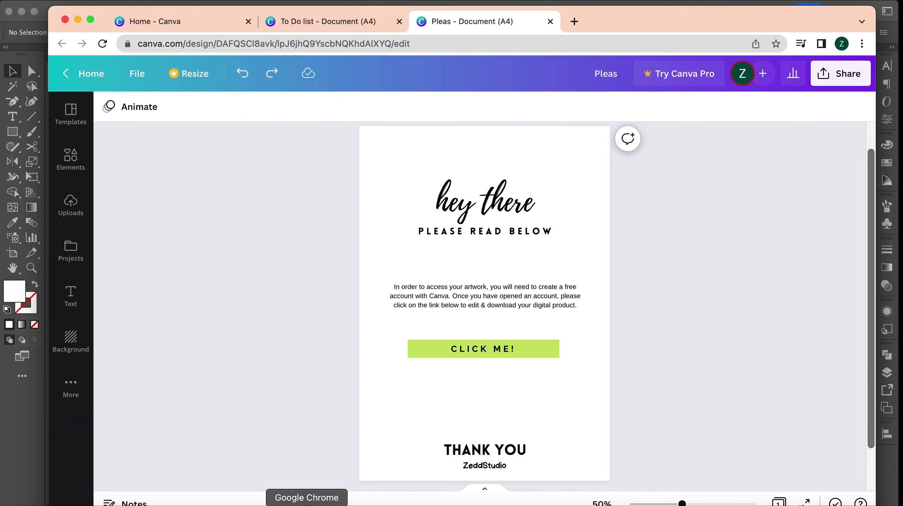
pyautogui.click(188, 21)
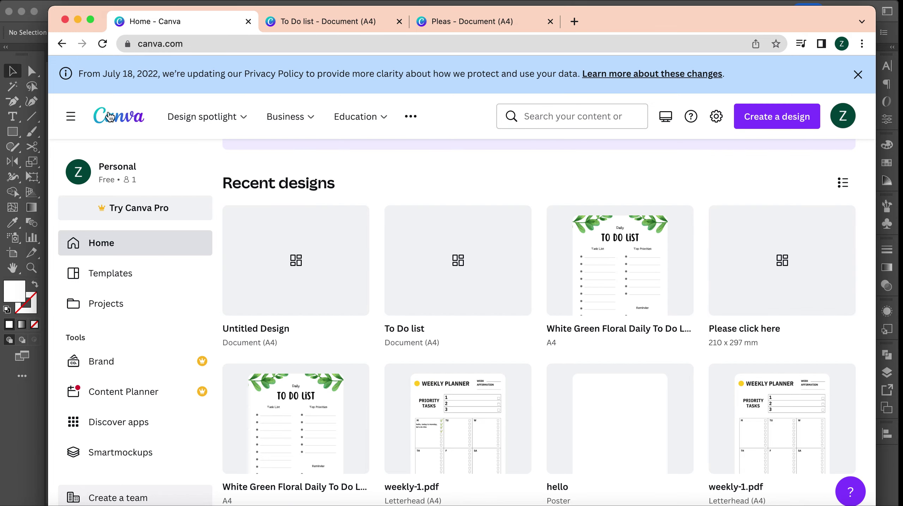
# Step: Start a new blank A4 Document design after briefly checking Custom size in pixels
pyautogui.scroll(15, 285, 170)
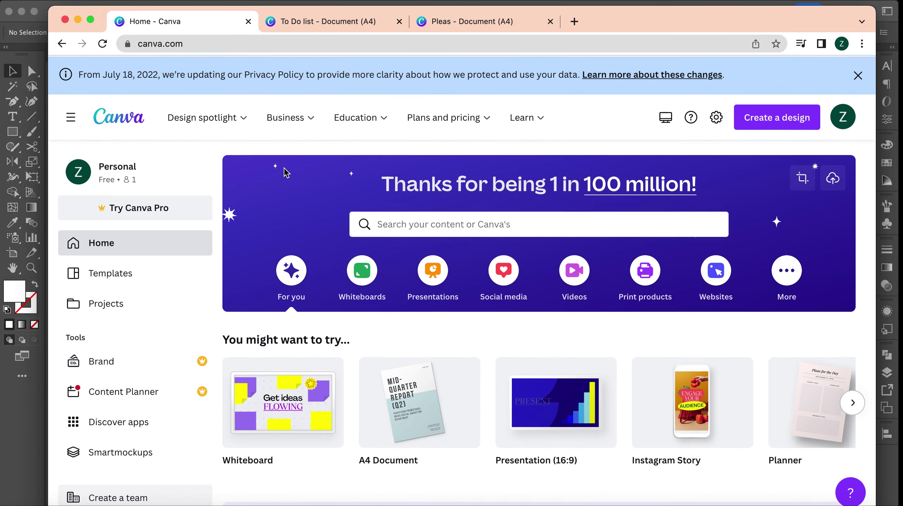
pyautogui.scroll(-15, 189, 107)
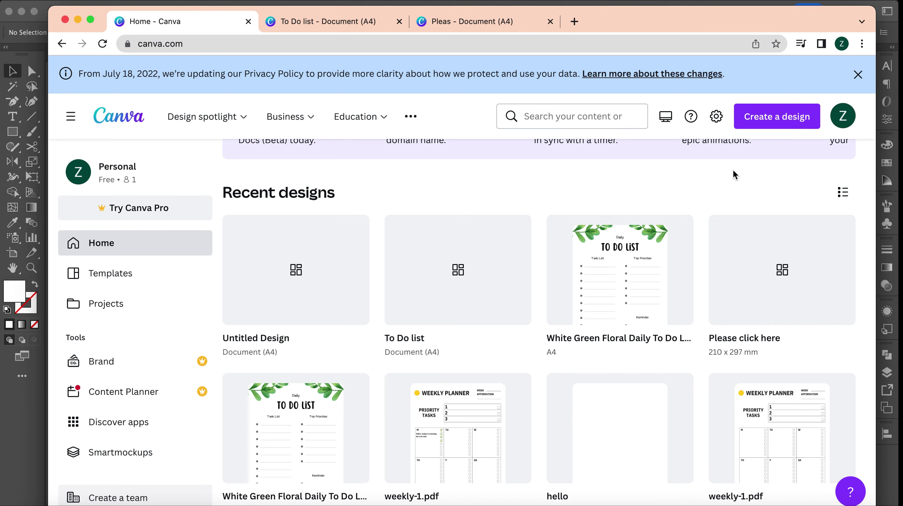
pyautogui.click(794, 124)
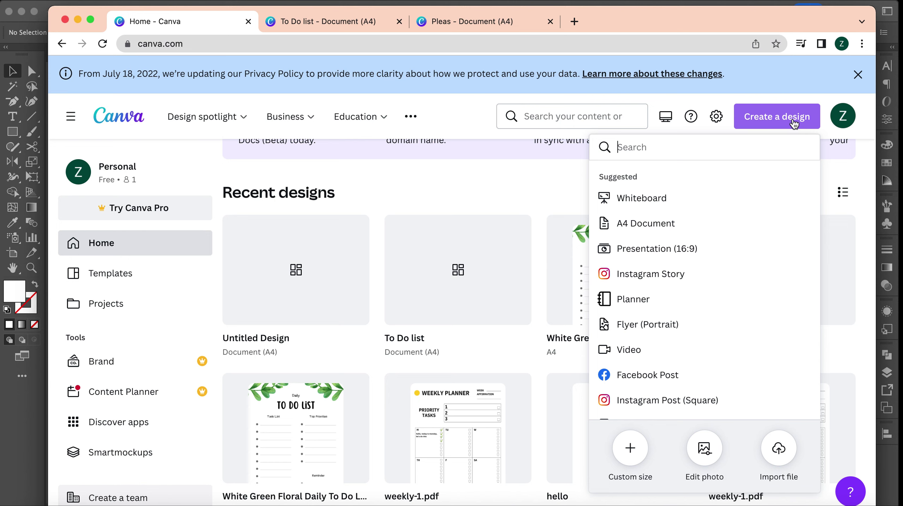
pyautogui.click(640, 451)
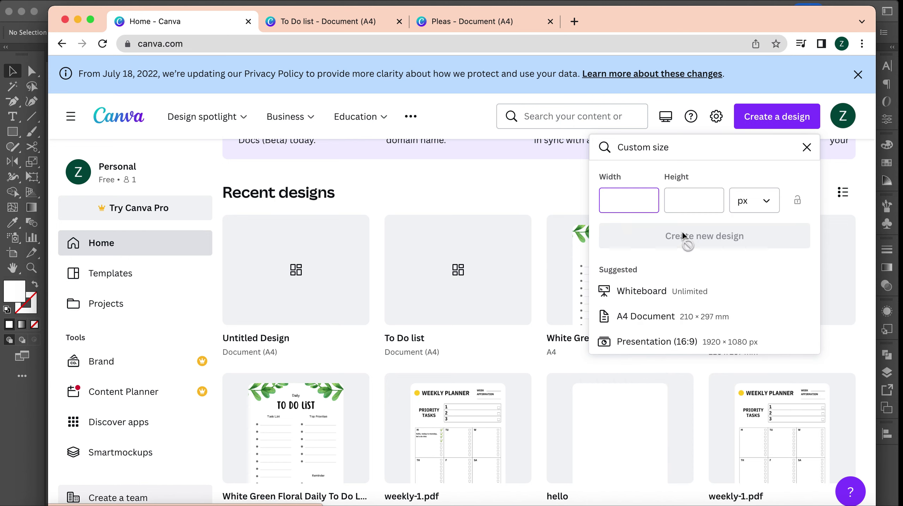
pyautogui.click(751, 201)
pyautogui.click(756, 184)
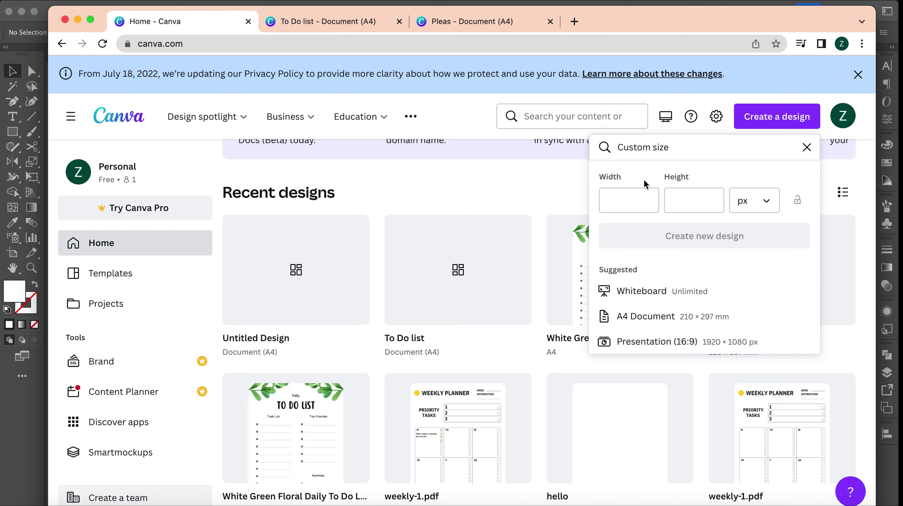
pyautogui.click(601, 319)
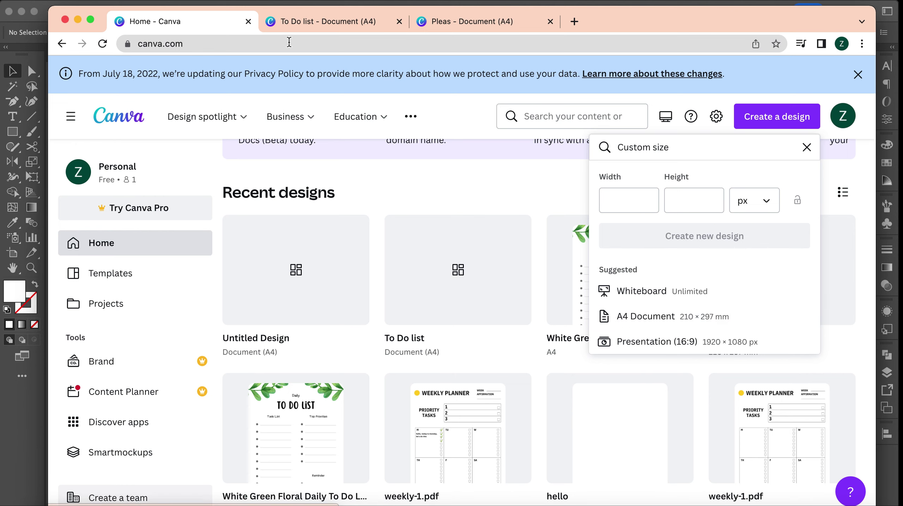
pyautogui.click(674, 323)
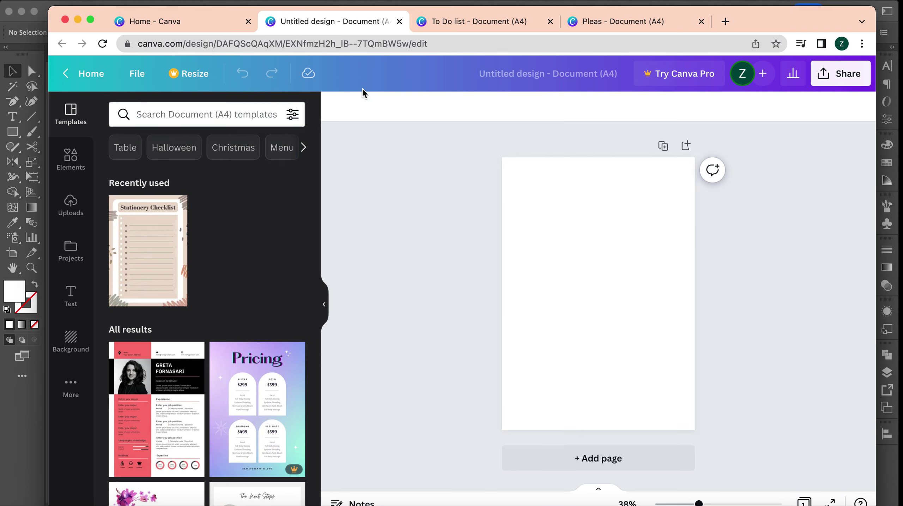
# Step: Close the blank Untitled design, then open Share on the To Do list design with the Templates panel hidden
pyautogui.click(398, 21)
pyautogui.click(296, 23)
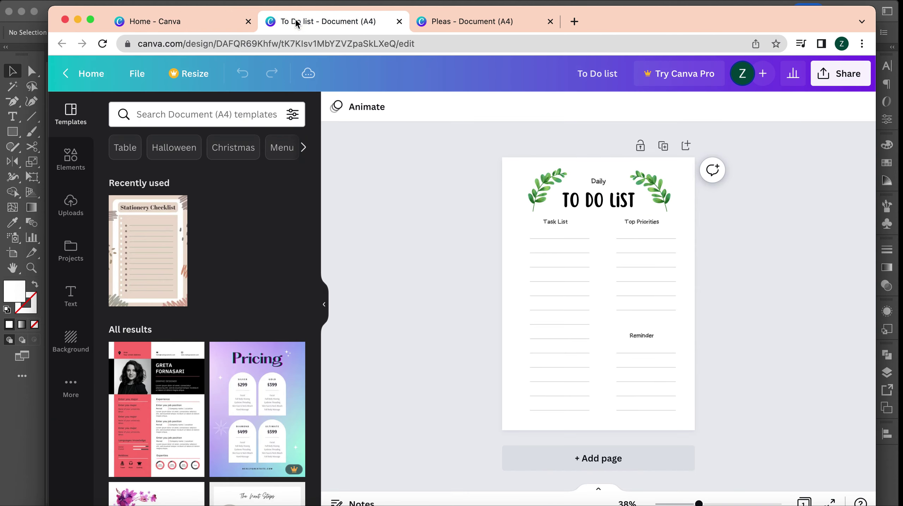
pyautogui.click(322, 306)
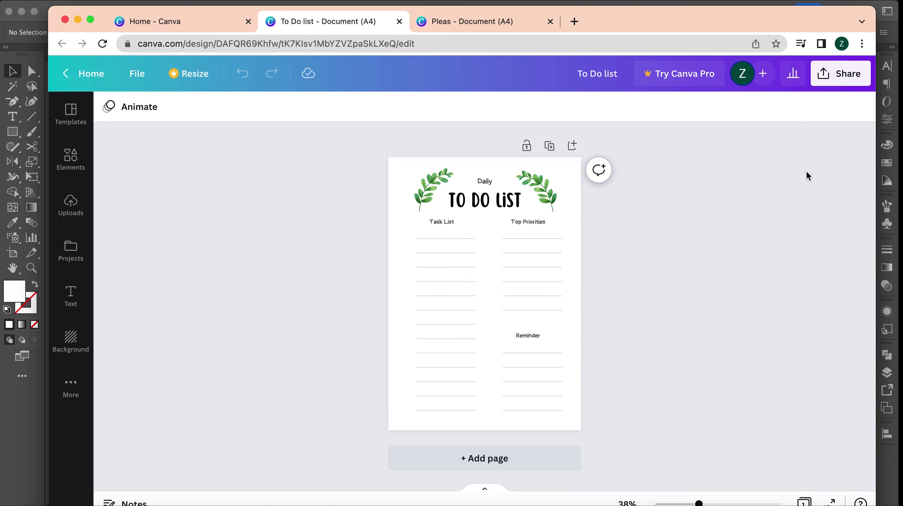
pyautogui.click(840, 83)
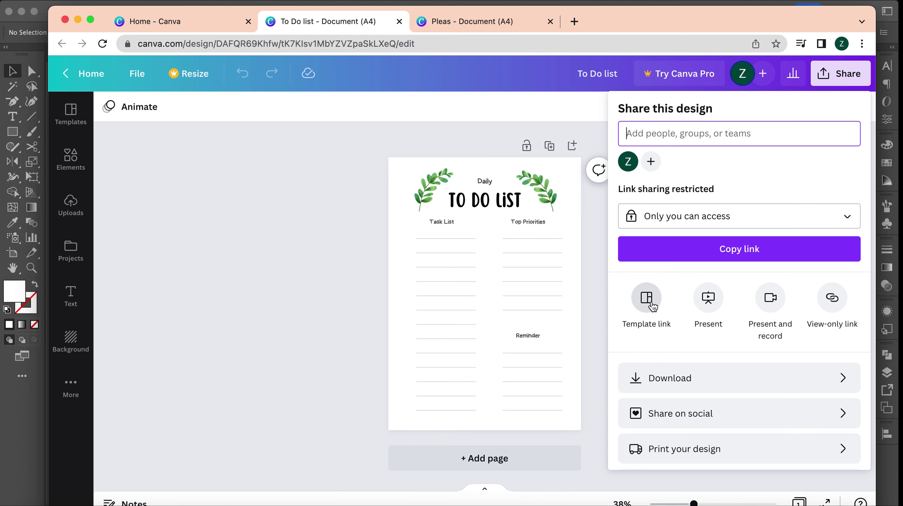
# Step: Copy the To Do list design's template link and close the Share panel
pyautogui.click(653, 302)
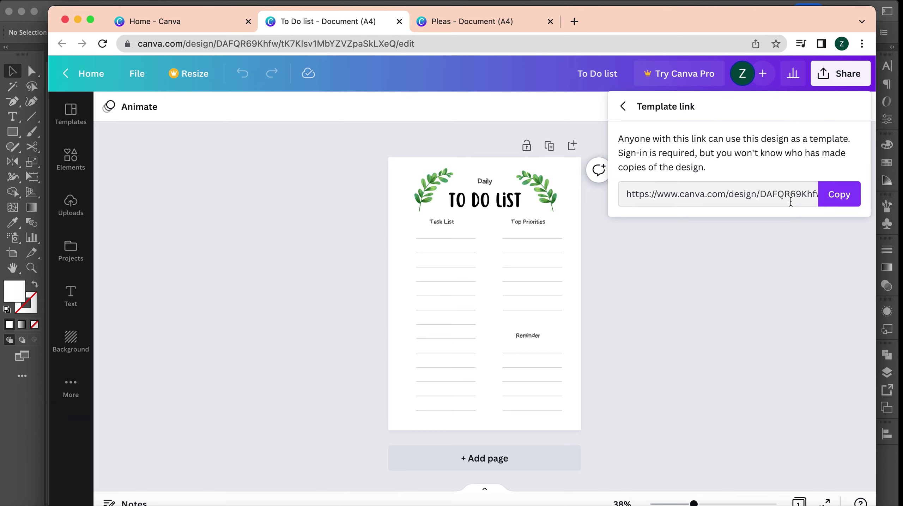
pyautogui.click(843, 197)
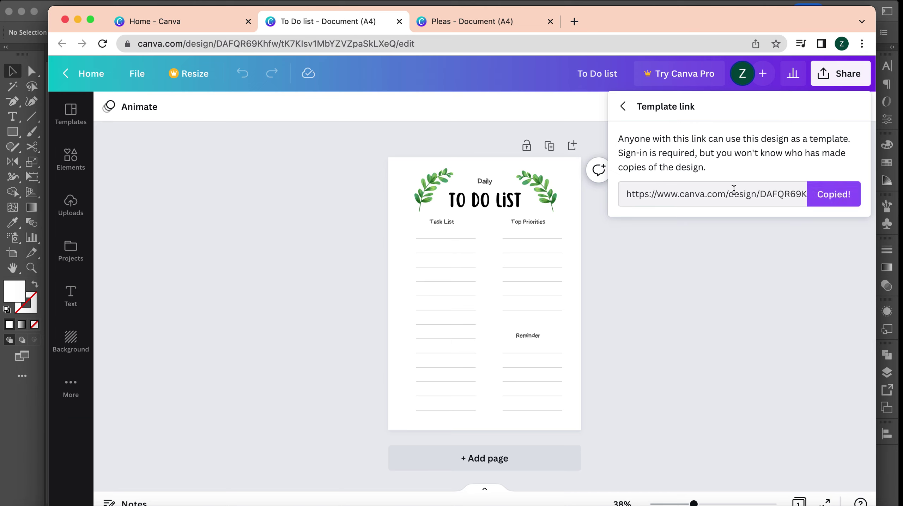
pyautogui.click(619, 256)
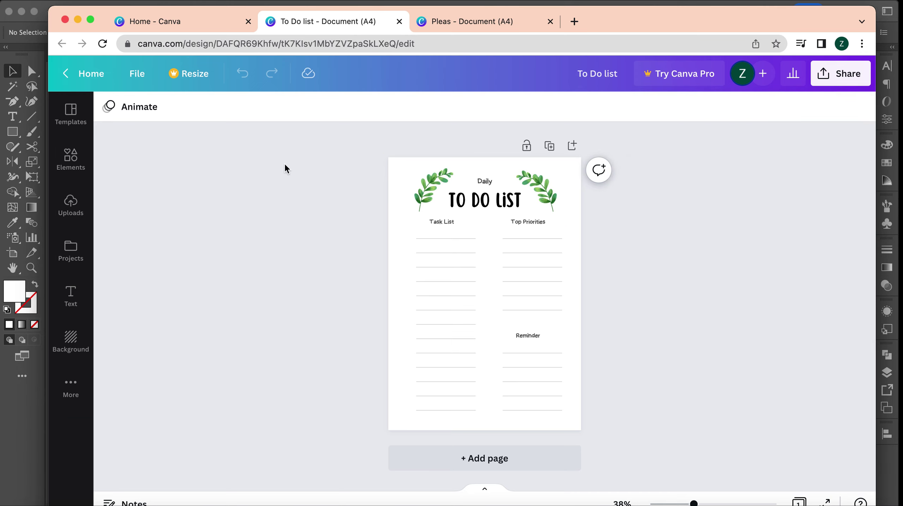
# Step: Go back via Home, close the extra blank design, and switch to the Pleas 'hey there' page
pyautogui.click(92, 75)
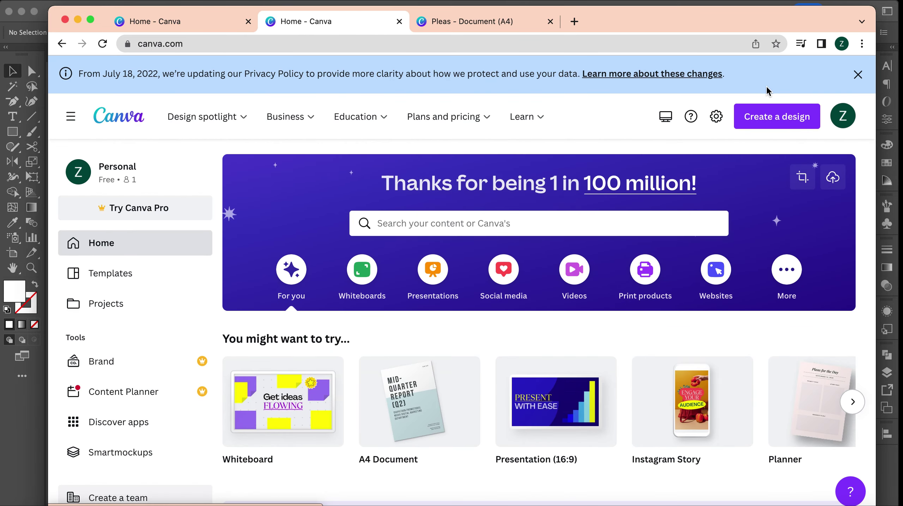
pyautogui.click(779, 122)
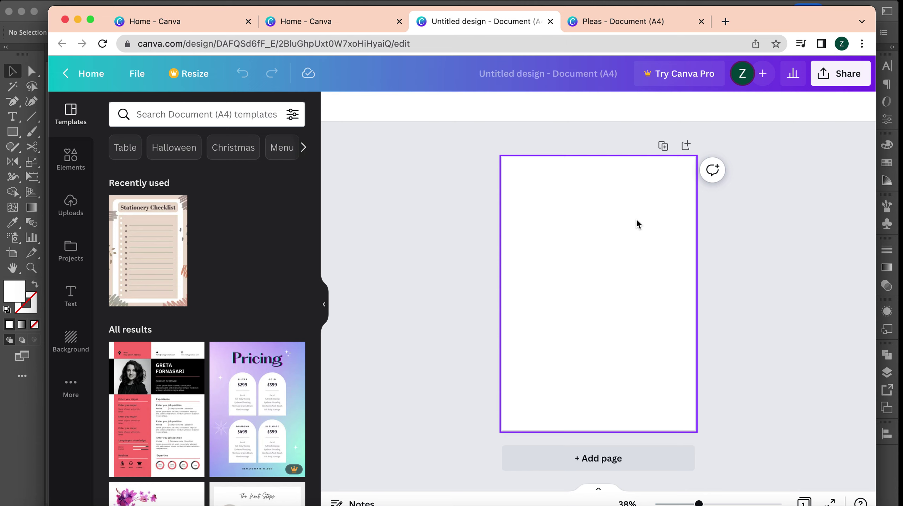
pyautogui.click(550, 22)
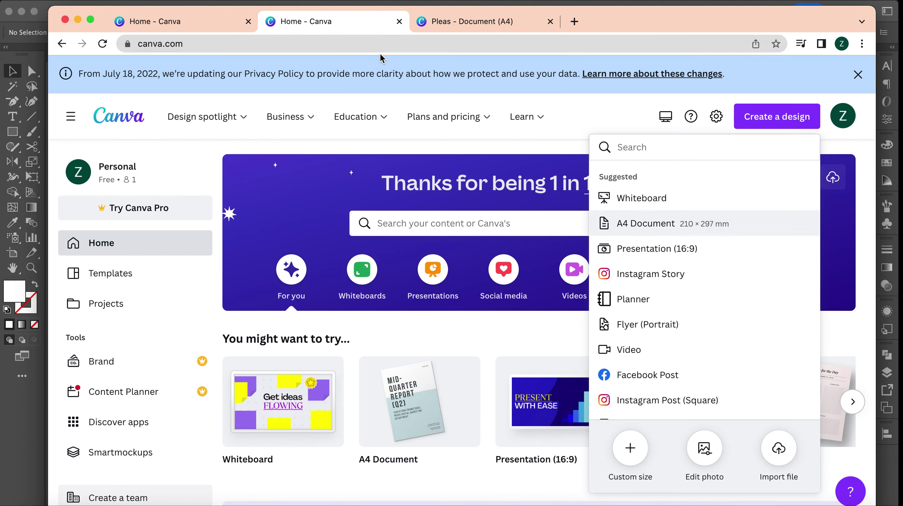
pyautogui.click(461, 22)
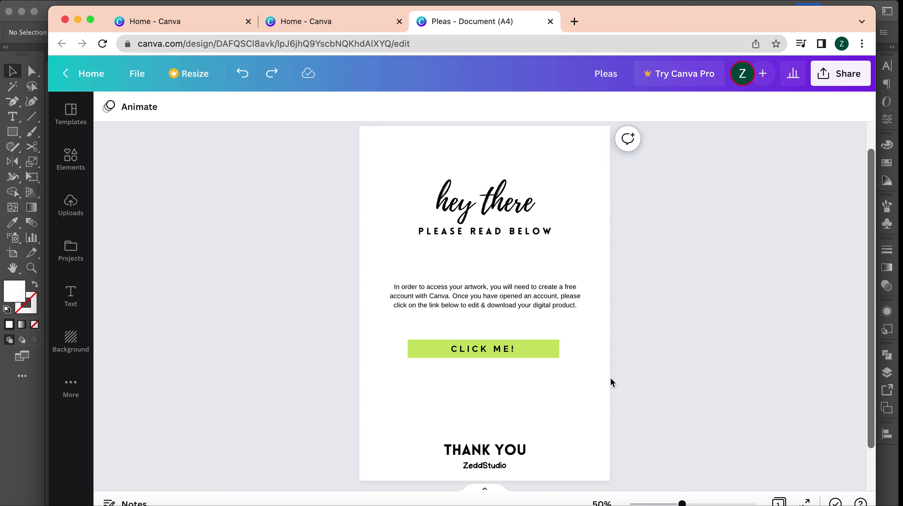
# Step: Link the CLICK ME! text to the pasted To Do list template URL
pyautogui.click(496, 349)
pyautogui.click(487, 350)
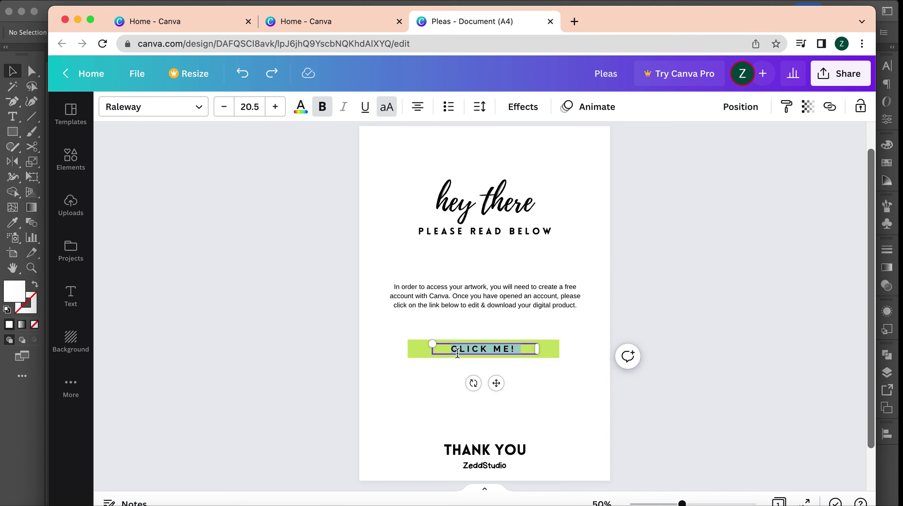
pyautogui.click(830, 108)
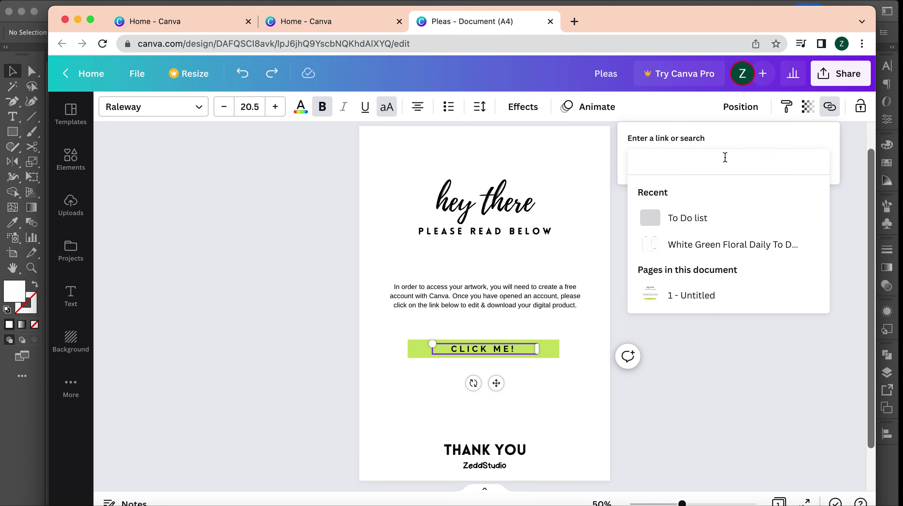
pyautogui.press('super+v')
pyautogui.rightClick(725, 160)
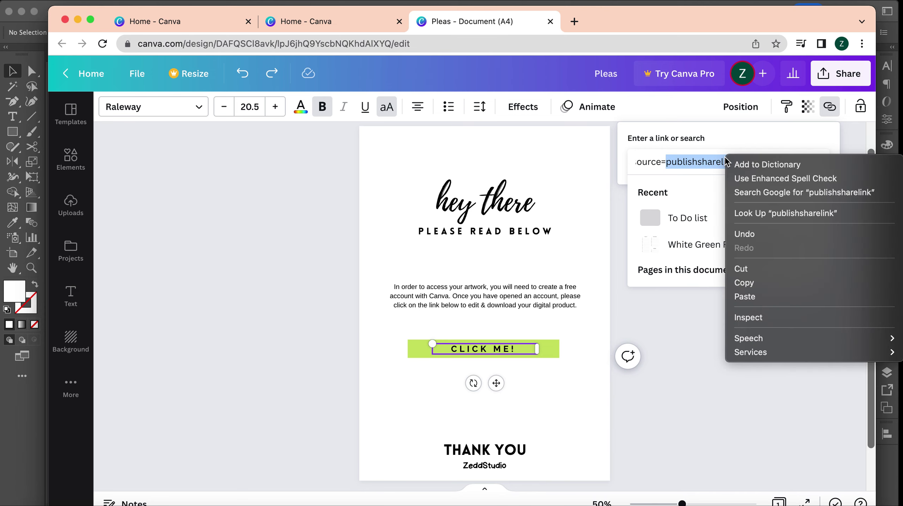
pyautogui.click(734, 139)
pyautogui.click(787, 161)
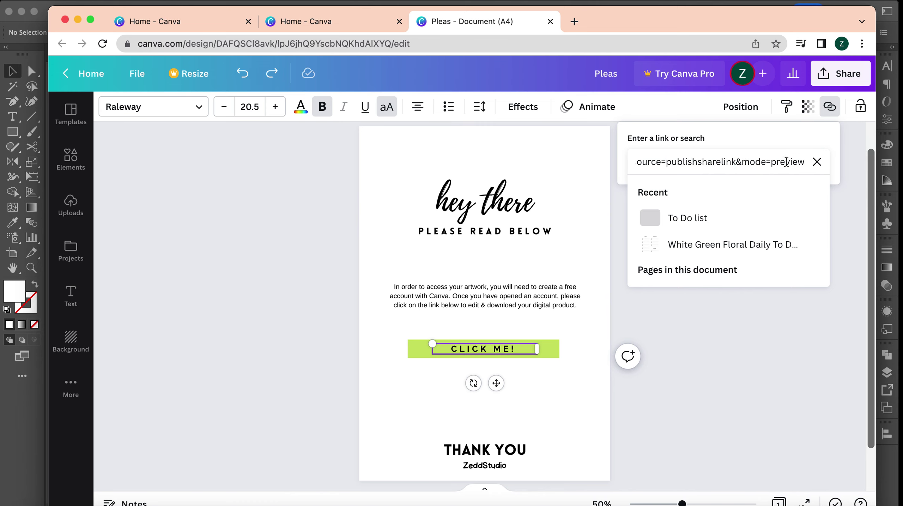
pyautogui.click(804, 137)
pyautogui.click(804, 193)
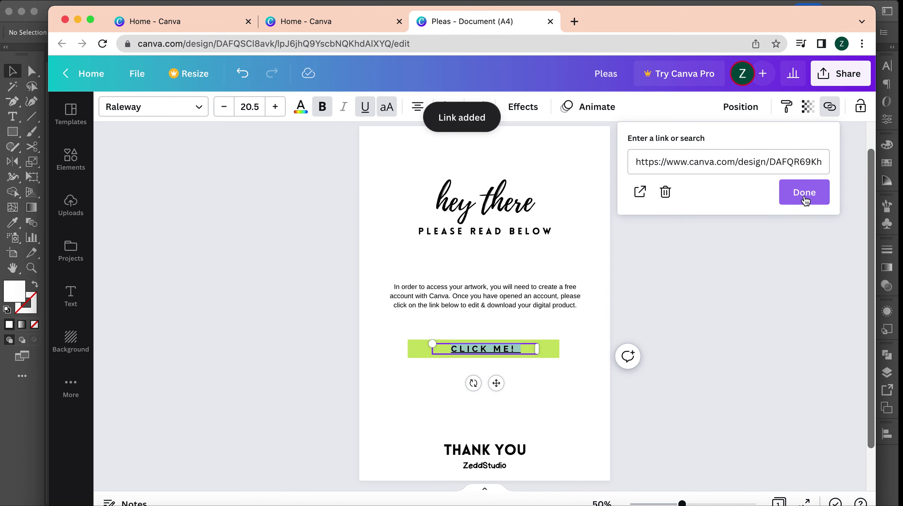
pyautogui.click(704, 254)
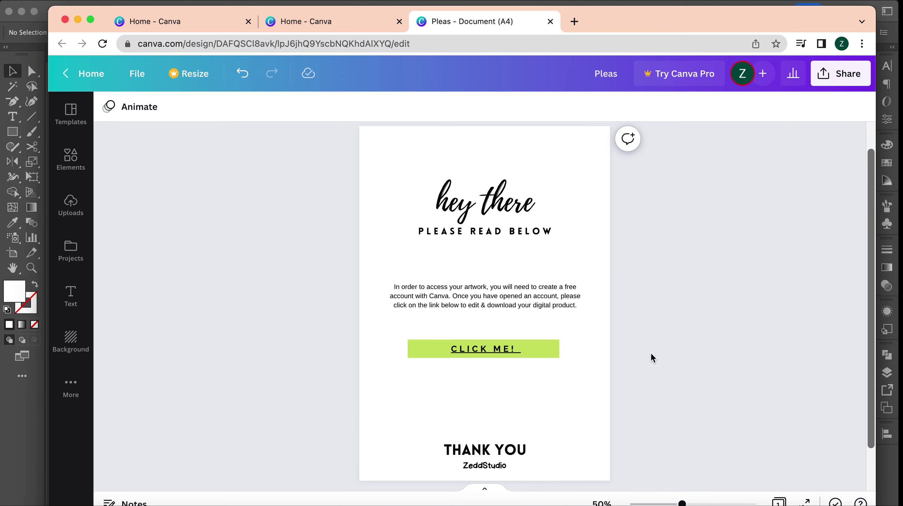
# Step: Set the 'hey there' design's download file type to PDF Standard instead of PNG
pyautogui.click(843, 74)
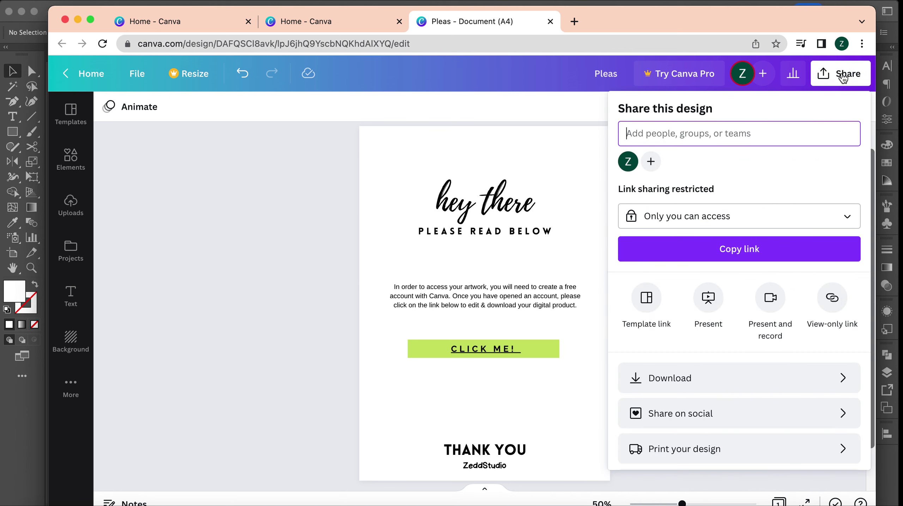
pyautogui.click(692, 388)
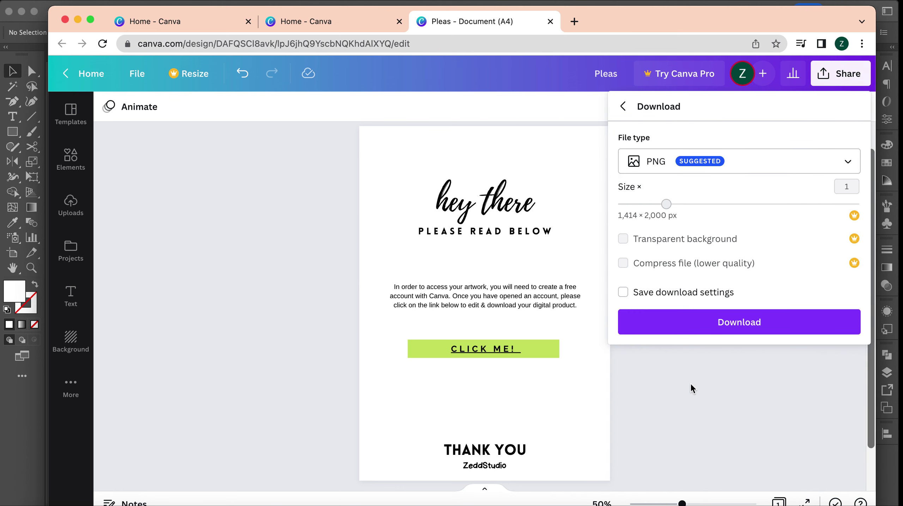
pyautogui.click(681, 169)
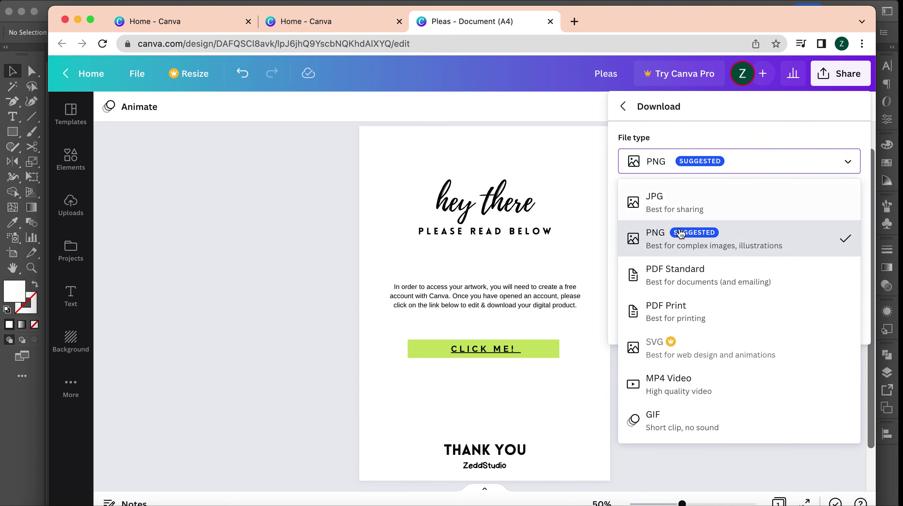
pyautogui.click(744, 282)
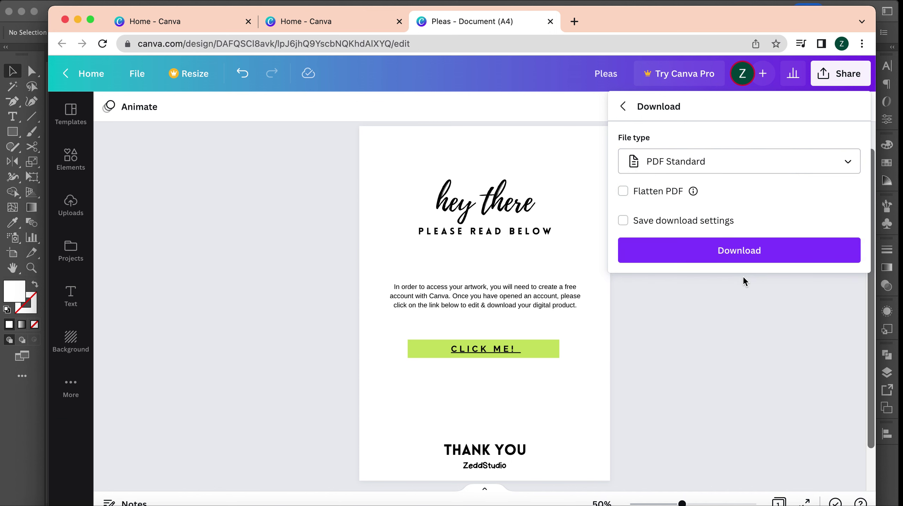
# Step: Download the PDF, scroll through it in Acrobat, and follow its CLICK ME! link
pyautogui.click(742, 259)
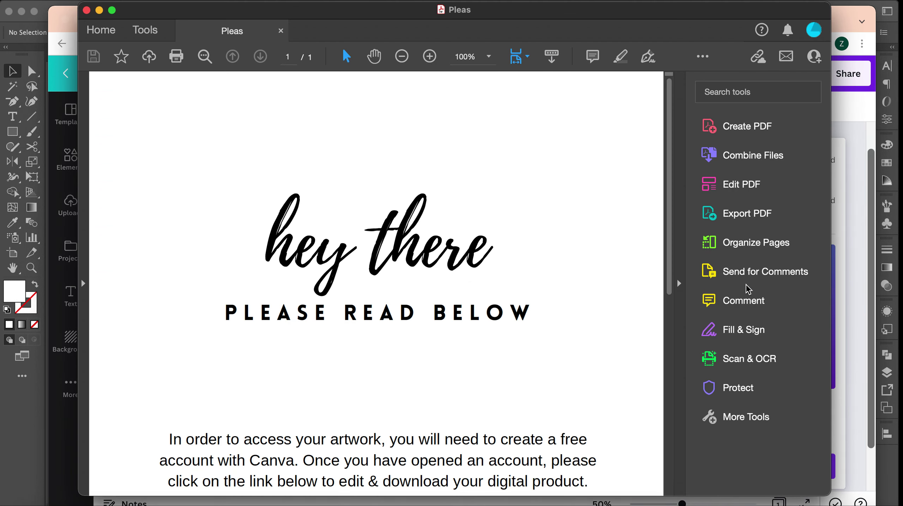
pyautogui.scroll(-5, 438, 227)
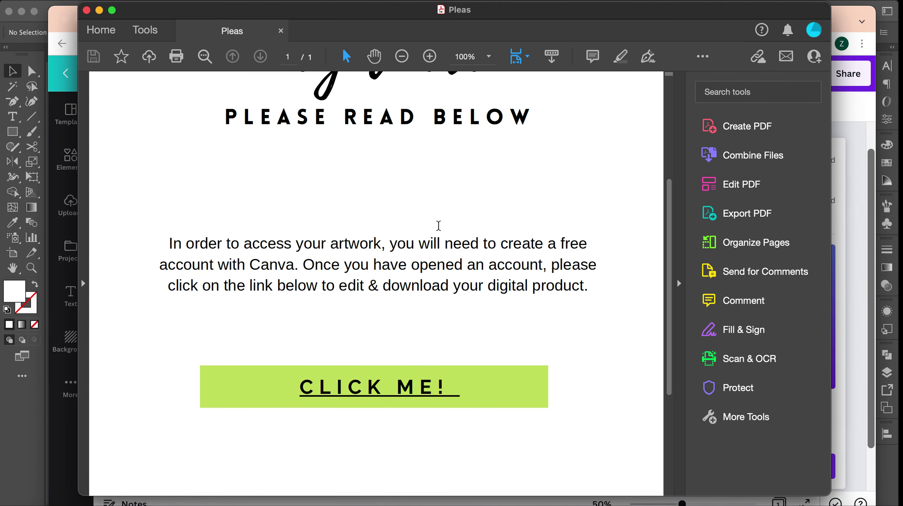
pyautogui.scroll(3, 440, 229)
pyautogui.scroll(-2, 439, 230)
pyautogui.scroll(-5, 439, 231)
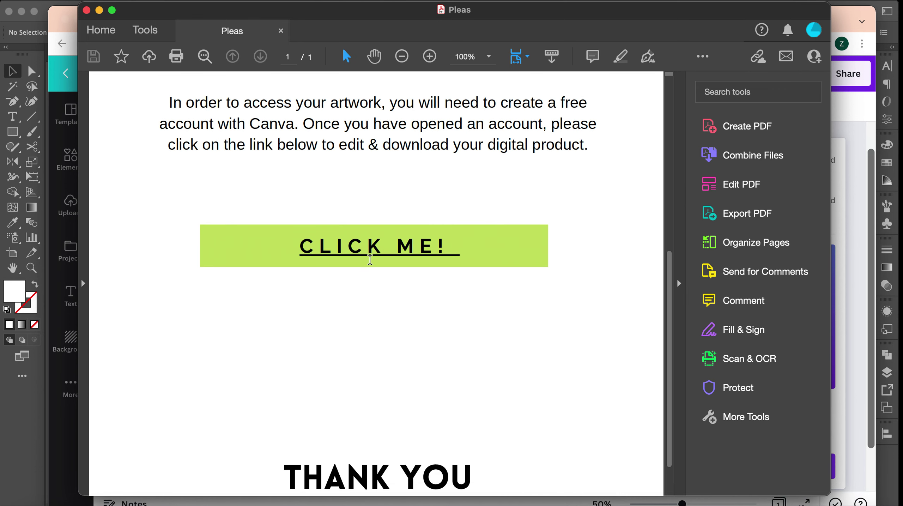
pyautogui.moveTo(383, 259)
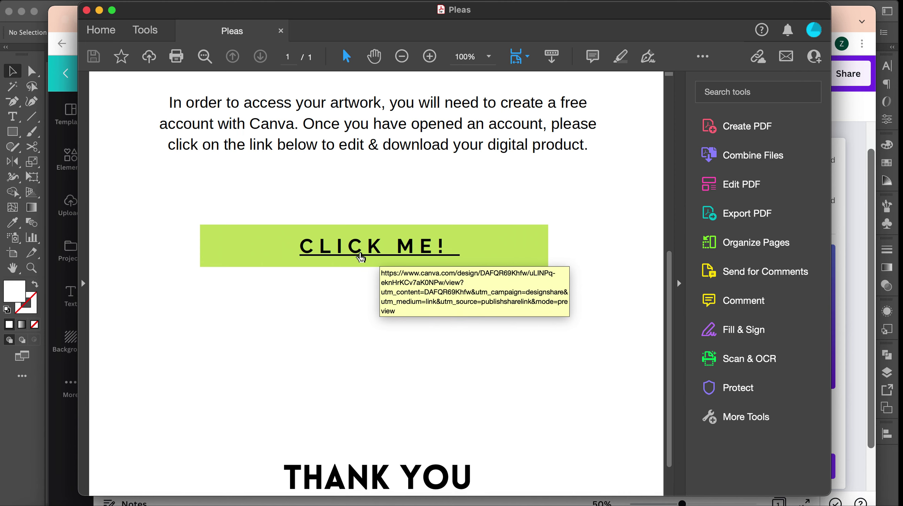
pyautogui.click(374, 251)
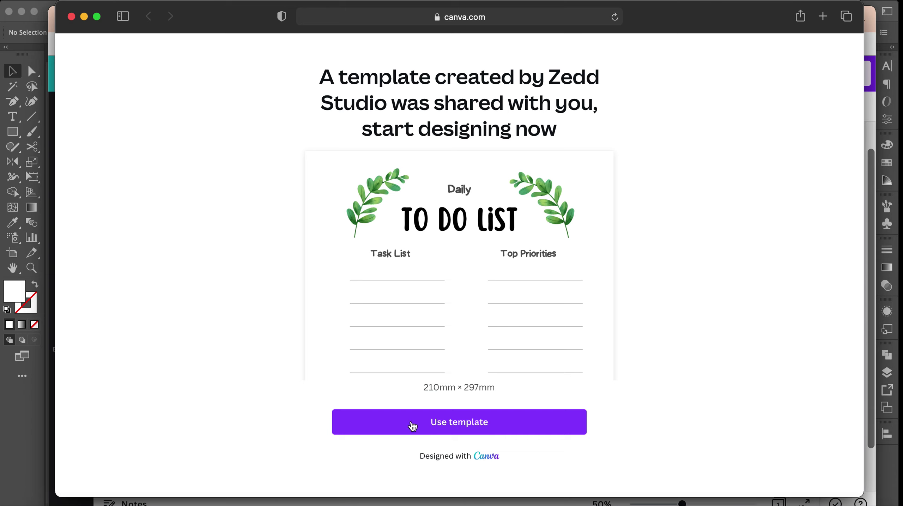
# Step: Make an editable copy of the template and delete the Top Priorities and Reminder column
pyautogui.click(465, 425)
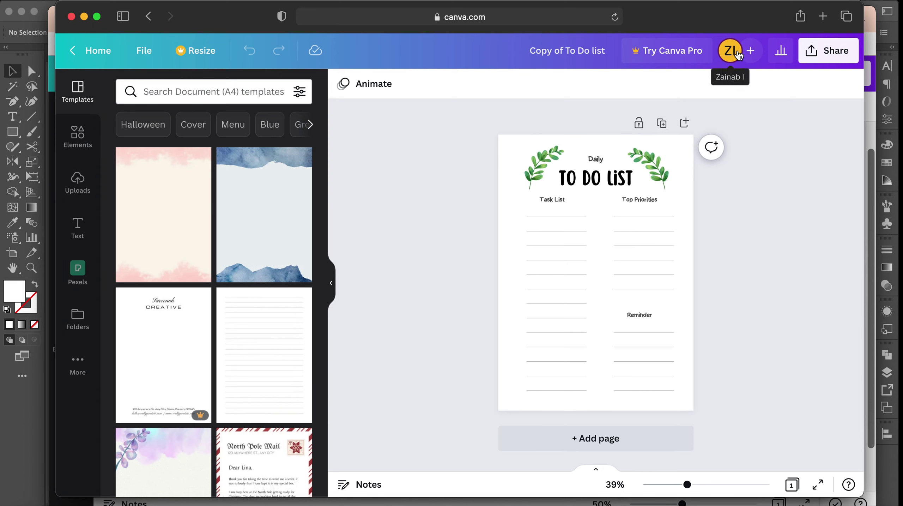
pyautogui.rightClick(546, 170)
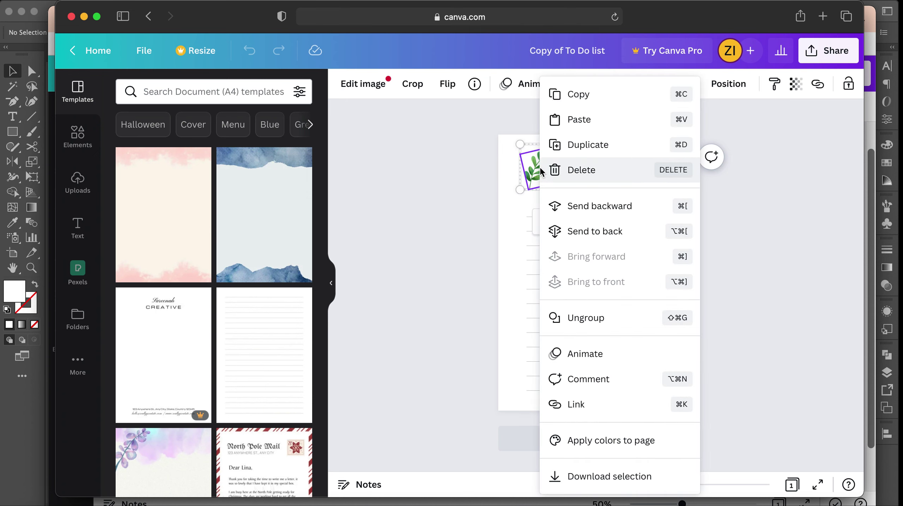
pyautogui.click(462, 171)
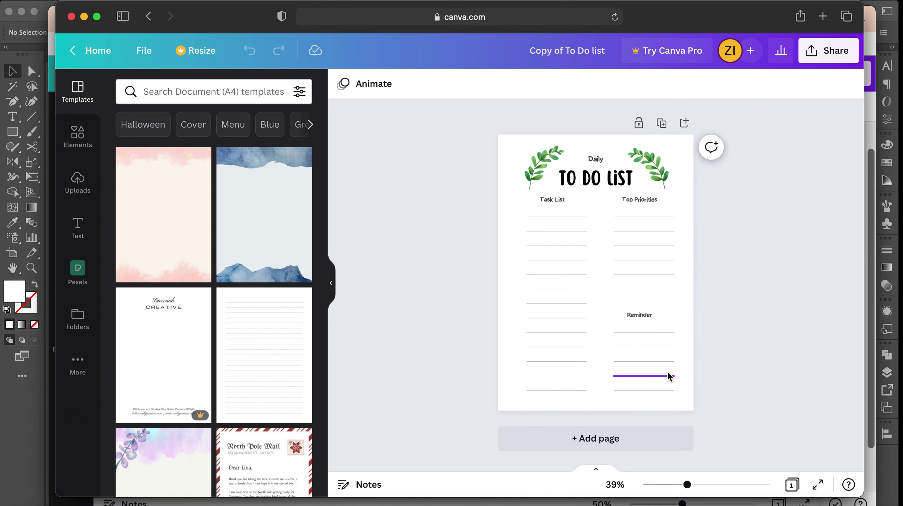
pyautogui.click(669, 389)
pyautogui.moveTo(670, 389); pyautogui.dragTo(640, 201)
pyautogui.press('Escape')
pyautogui.click(669, 400)
pyautogui.moveTo(669, 399); pyautogui.dragTo(606, 194)
pyautogui.press('Delete')
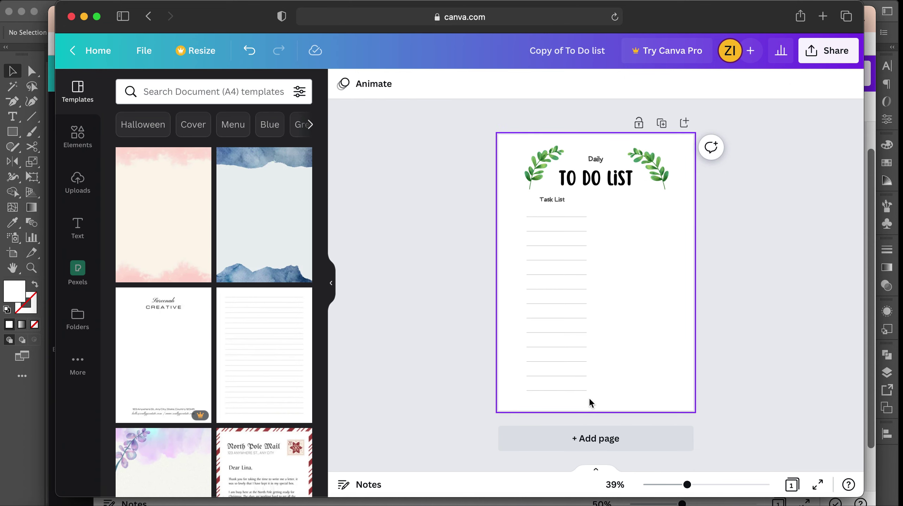
# Step: Duplicate and group the Task List column, placing the copy on the right side
pyautogui.moveTo(589, 399); pyautogui.dragTo(520, 196)
pyautogui.rightClick(533, 201)
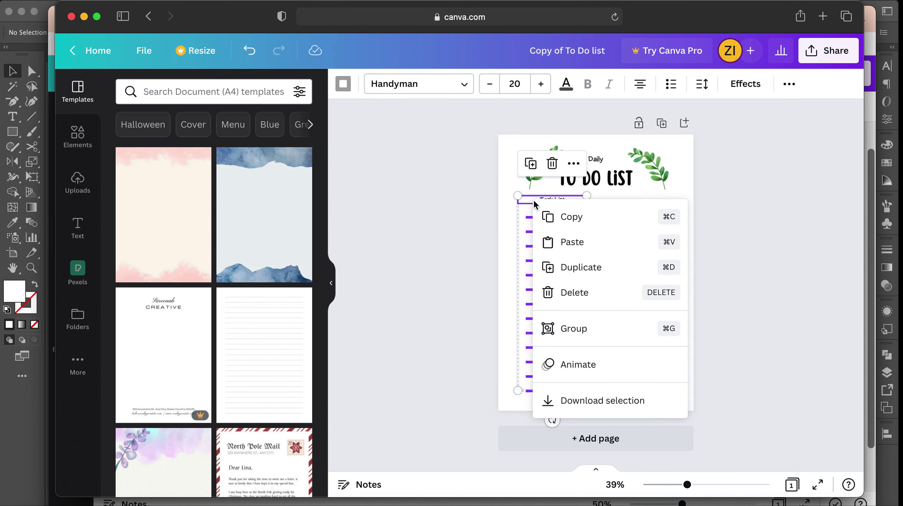
pyautogui.click(584, 267)
pyautogui.rightClick(566, 206)
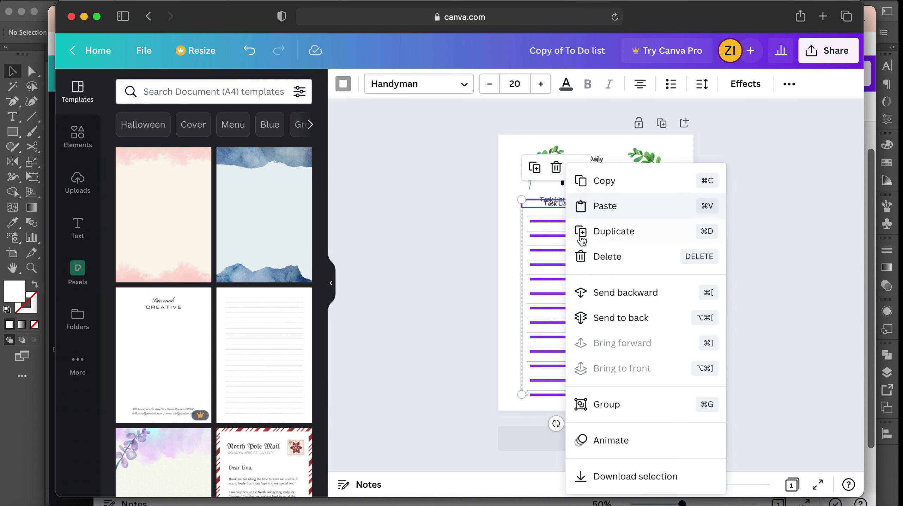
pyautogui.click(607, 404)
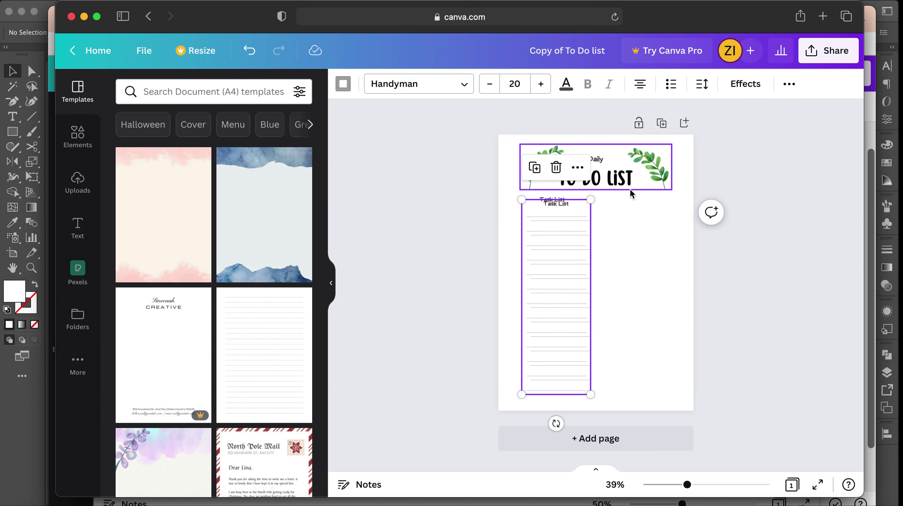
pyautogui.click(599, 213)
pyautogui.moveTo(569, 208); pyautogui.dragTo(644, 203)
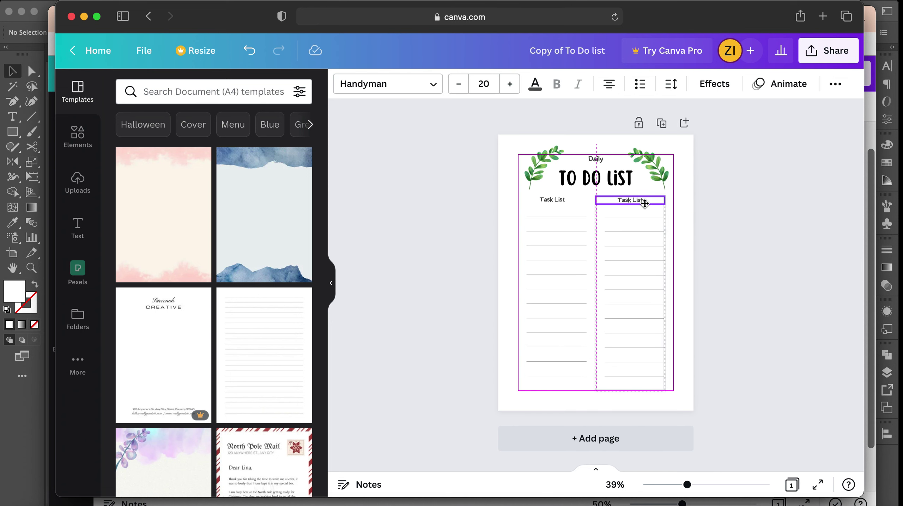
# Step: Ungroup the header graphics and delete both leaf images
pyautogui.click(663, 173)
pyautogui.rightClick(663, 174)
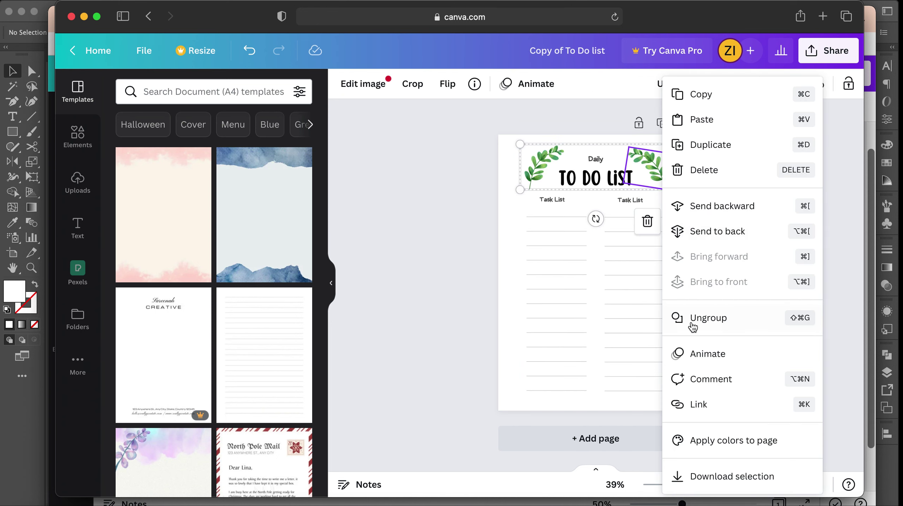
pyautogui.click(693, 319)
pyautogui.click(521, 177)
pyautogui.click(521, 178)
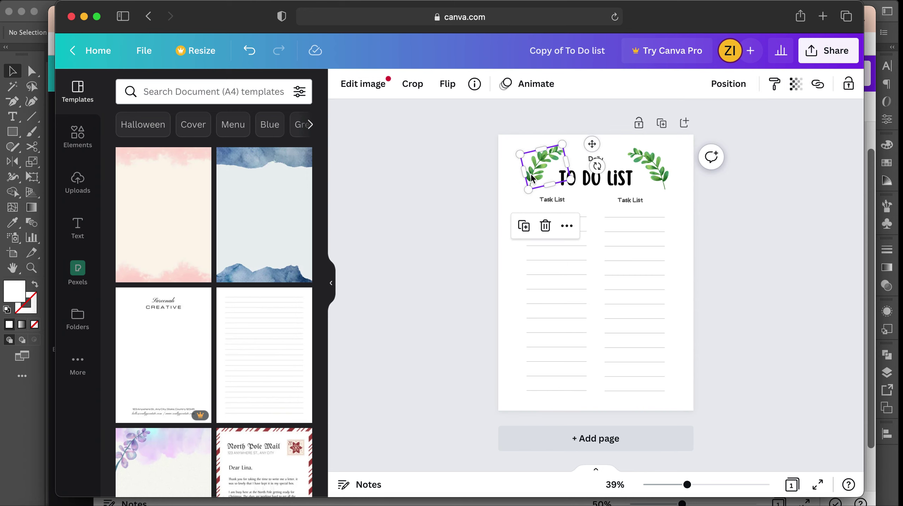
pyautogui.press('Delete')
pyautogui.click(655, 170)
pyautogui.press('Delete')
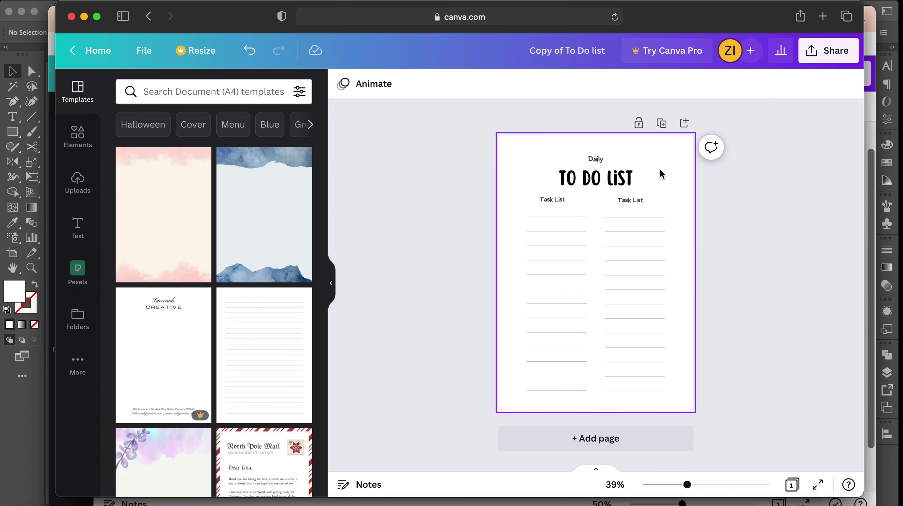
pyautogui.click(660, 168)
pyautogui.click(740, 222)
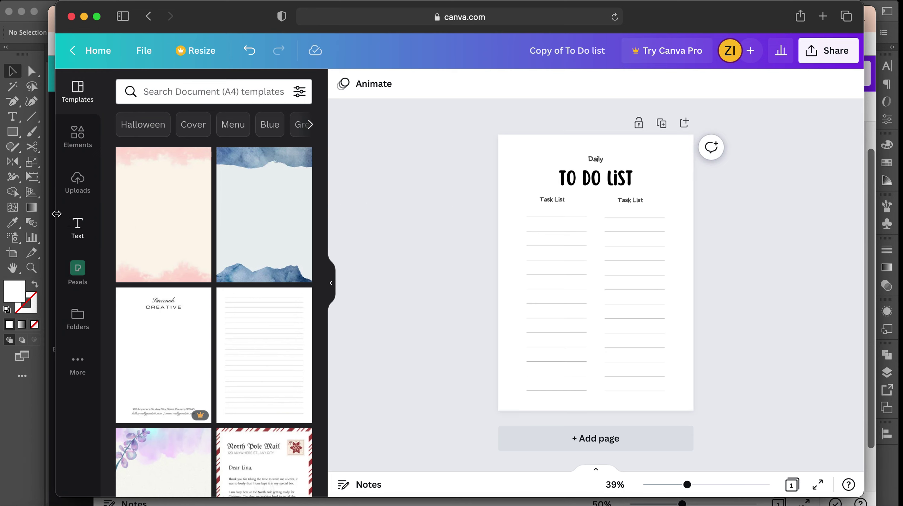
# Step: Add and remove a placeholder text box, then open Share for the Copy of To Do list design
pyautogui.click(75, 227)
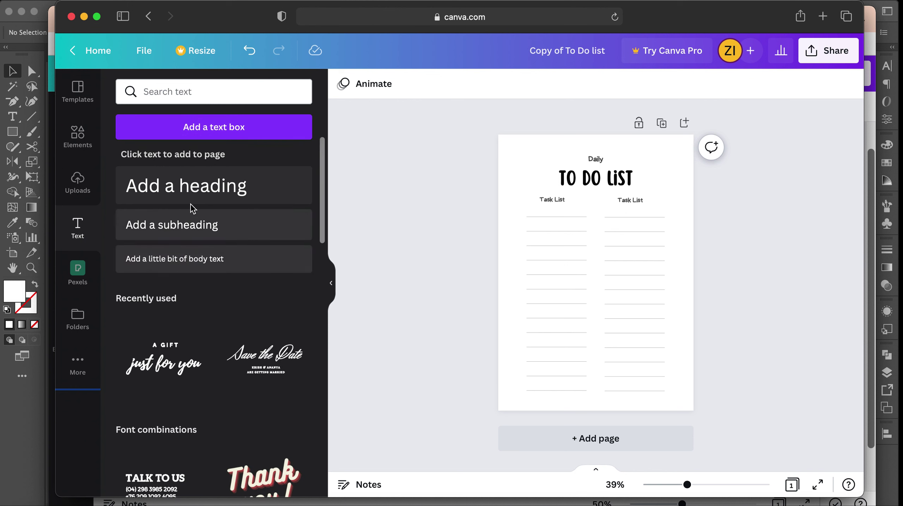
pyautogui.click(220, 137)
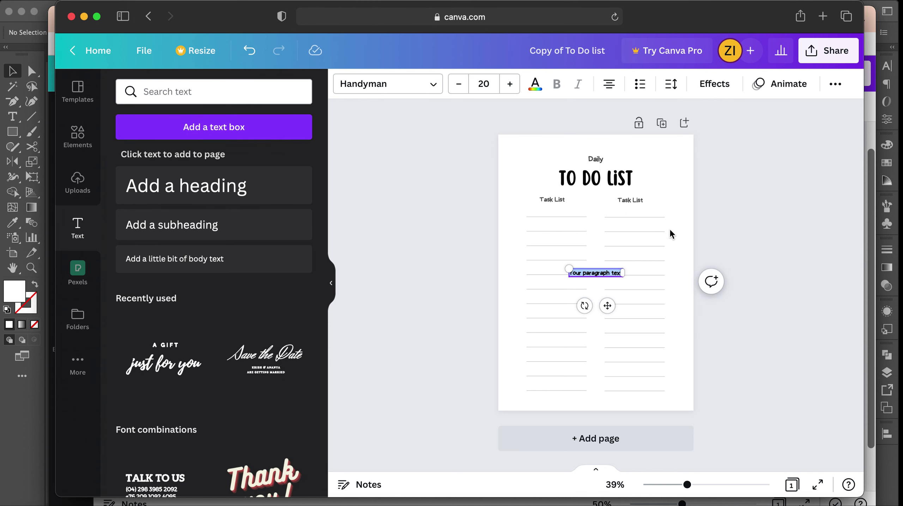
pyautogui.click(727, 193)
pyautogui.click(597, 276)
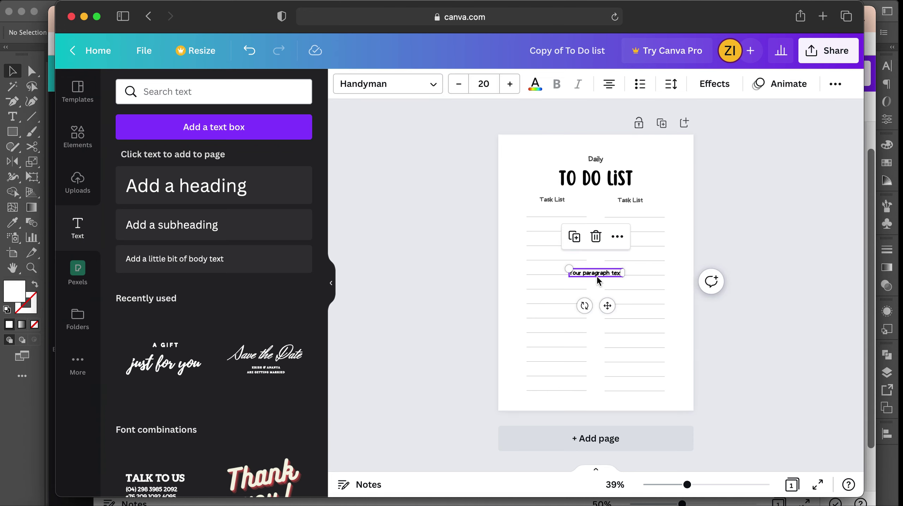
pyautogui.click(596, 237)
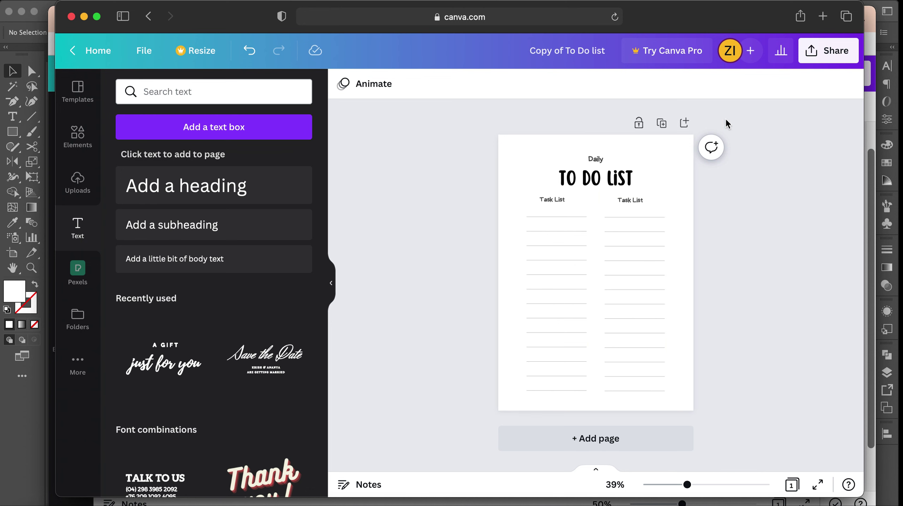
pyautogui.click(825, 59)
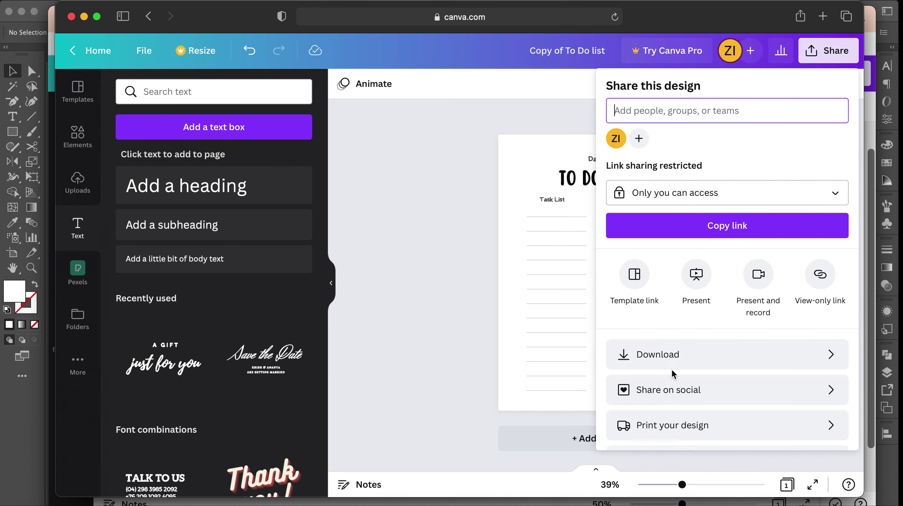
# Step: View the Download file-type options, then dismiss the panel without downloading the To Do list
pyautogui.click(679, 361)
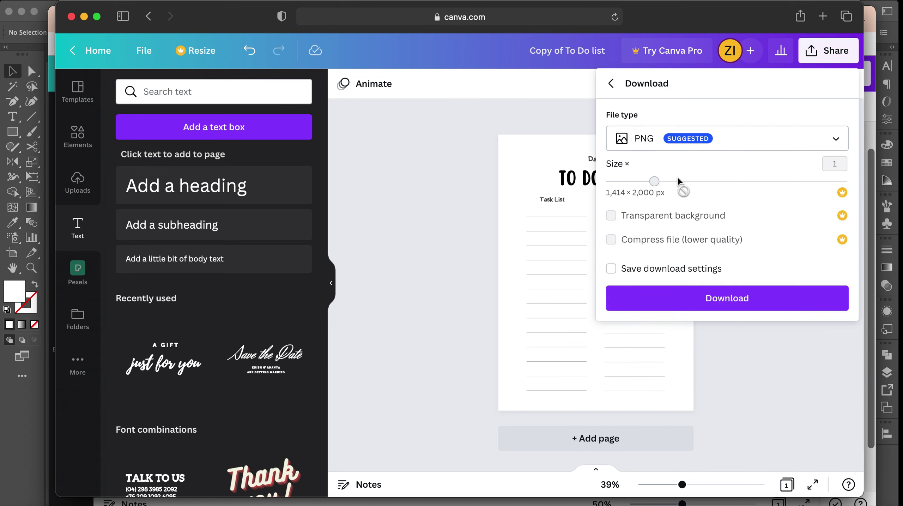
pyautogui.click(731, 135)
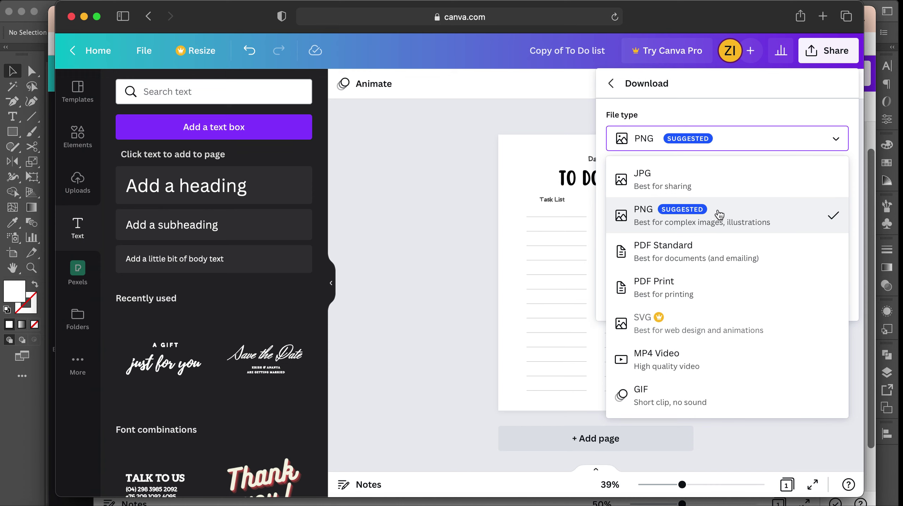
pyautogui.click(403, 223)
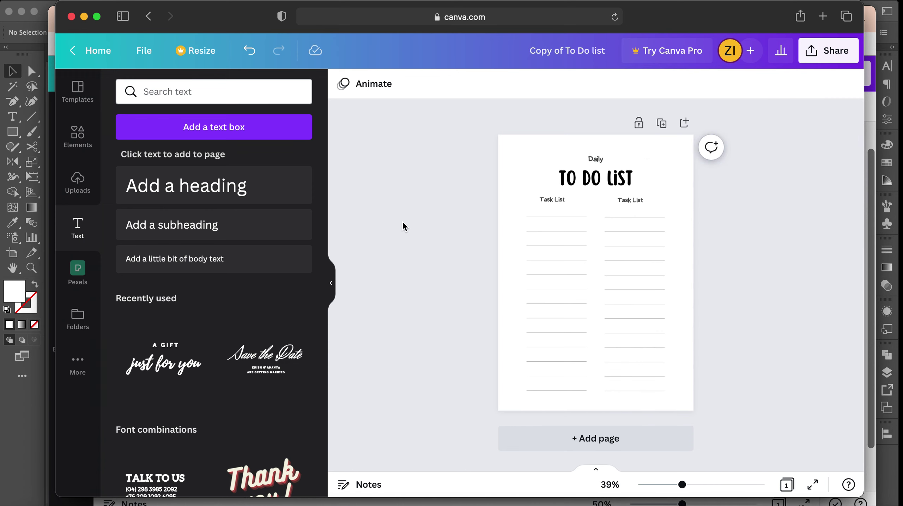